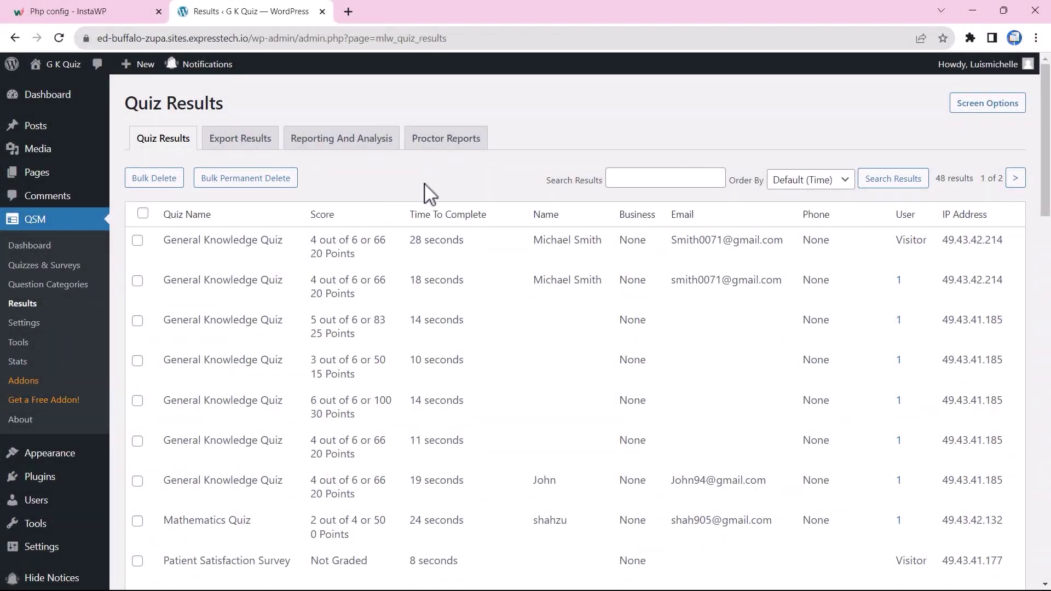
Step: Open the latest General Knowledge Quiz violation report from Proctor Reports and review its tracking report
click(447, 141)
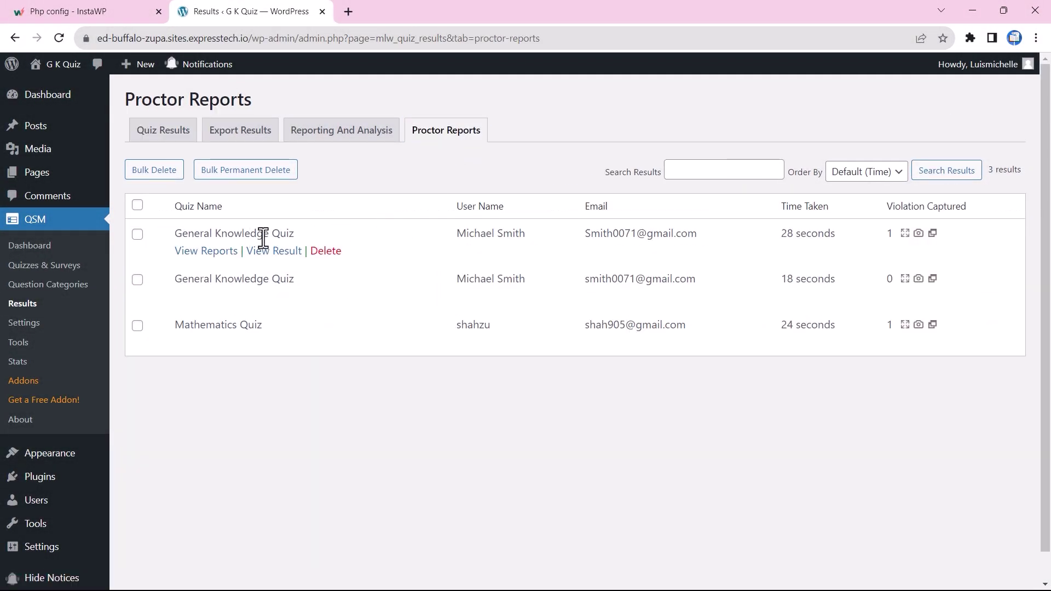
click(196, 251)
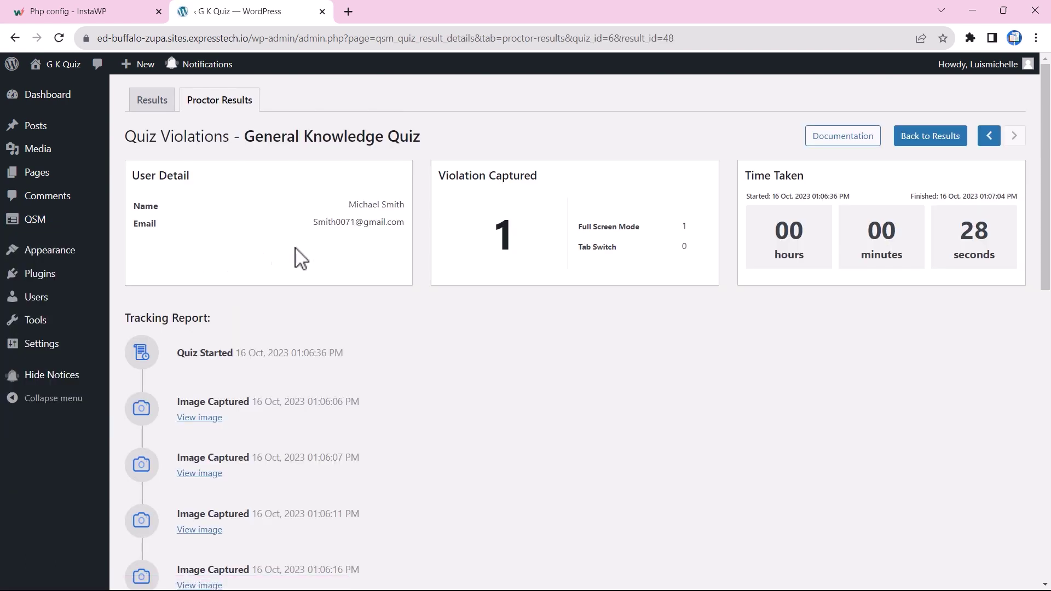
scroll(364, 370, down, 5)
scroll(364, 370, down, 7)
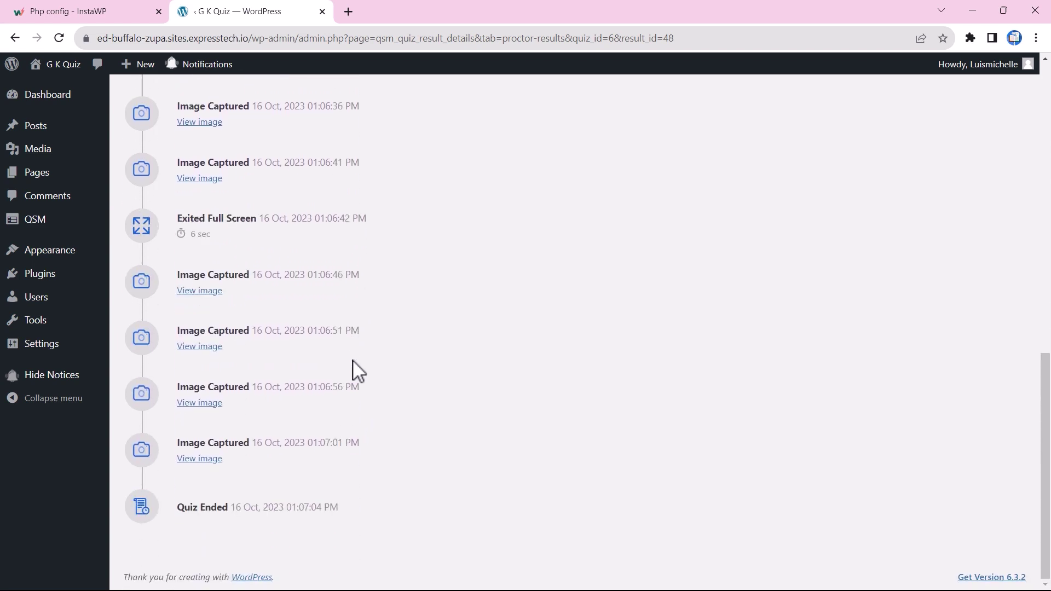
scroll(408, 383, up, 2)
scroll(410, 384, up, 10)
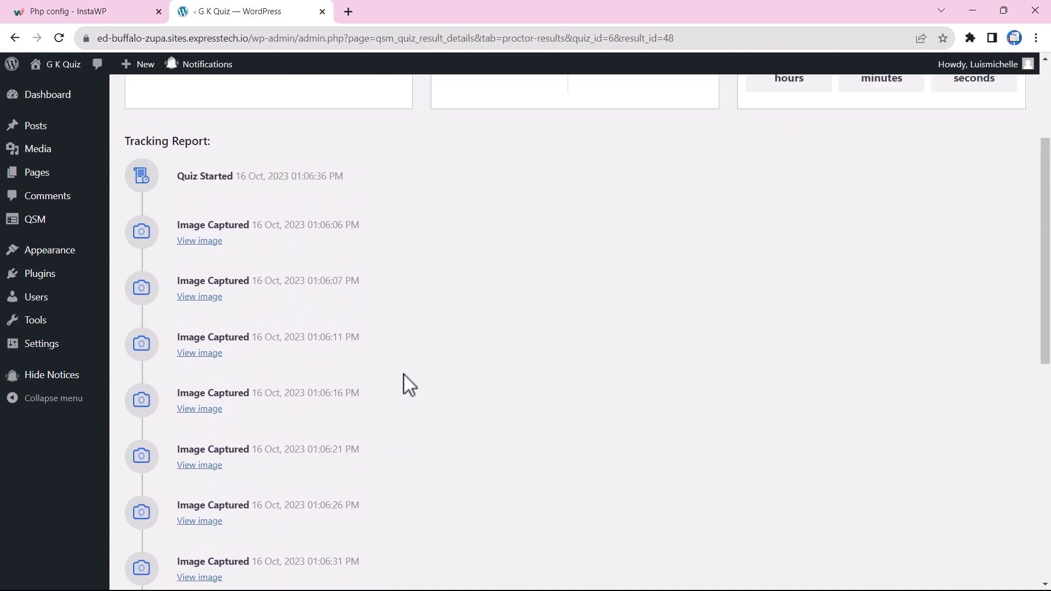
scroll(404, 375, up, 1)
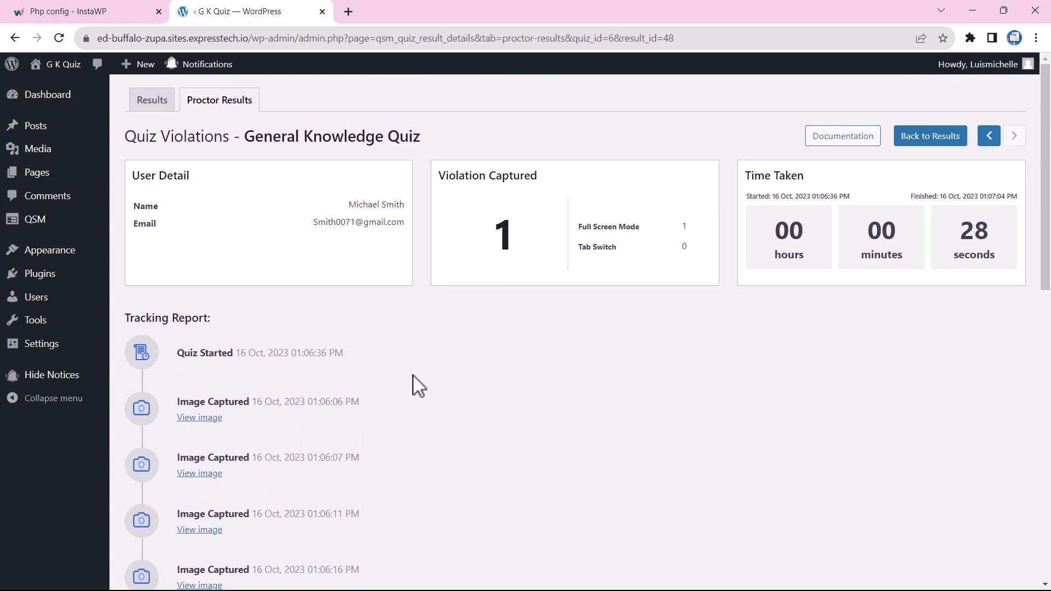
Step: Close the quiz tab, launch a new InstaWP sandbox site and log into its dashboard
click(322, 12)
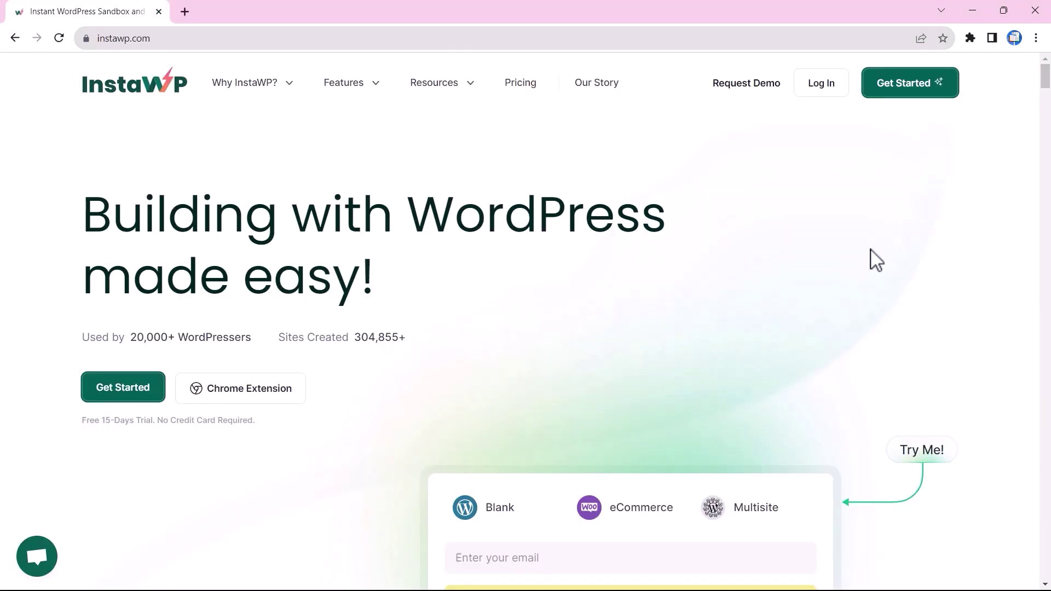
click(899, 94)
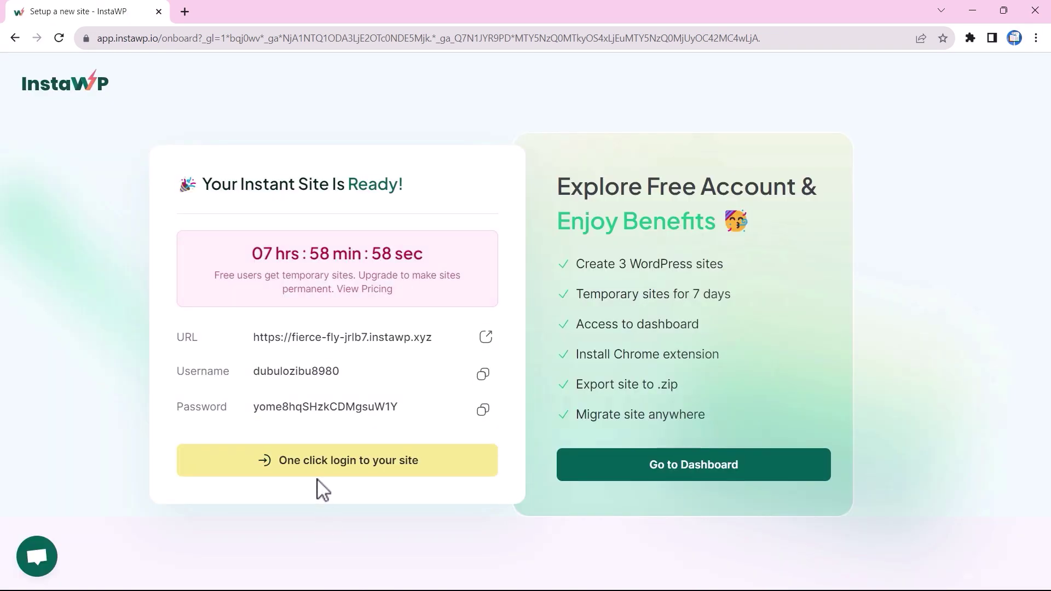
click(336, 478)
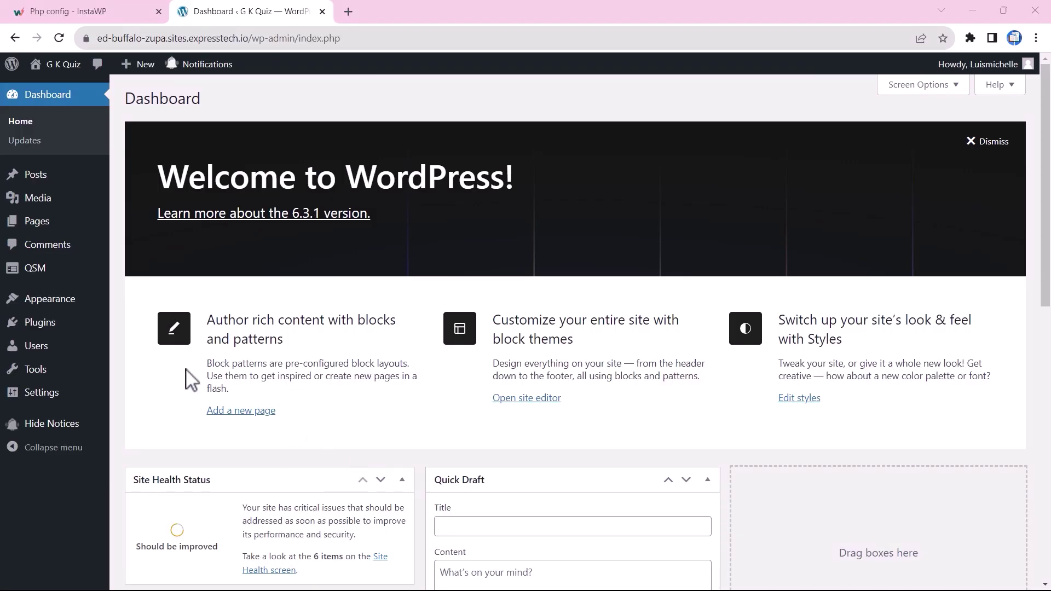
Step: Upload qsm-proctoring-quiz-1.0.0.zip, install it and activate the QSM - Quiz Proctor plugin
mouse_move(52, 329)
click(141, 345)
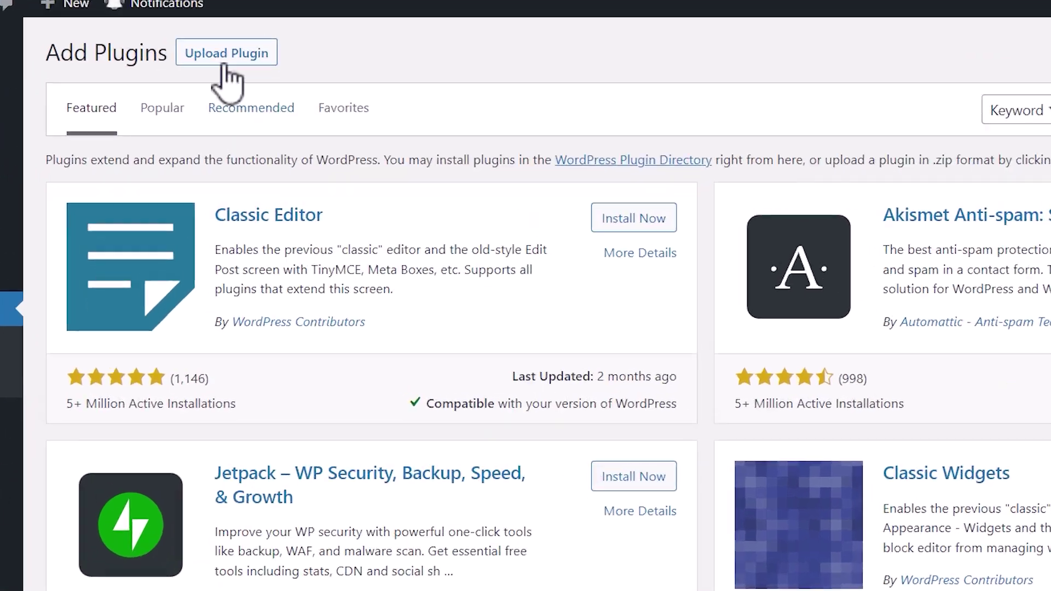
click(247, 98)
click(611, 240)
click(471, 195)
click(823, 519)
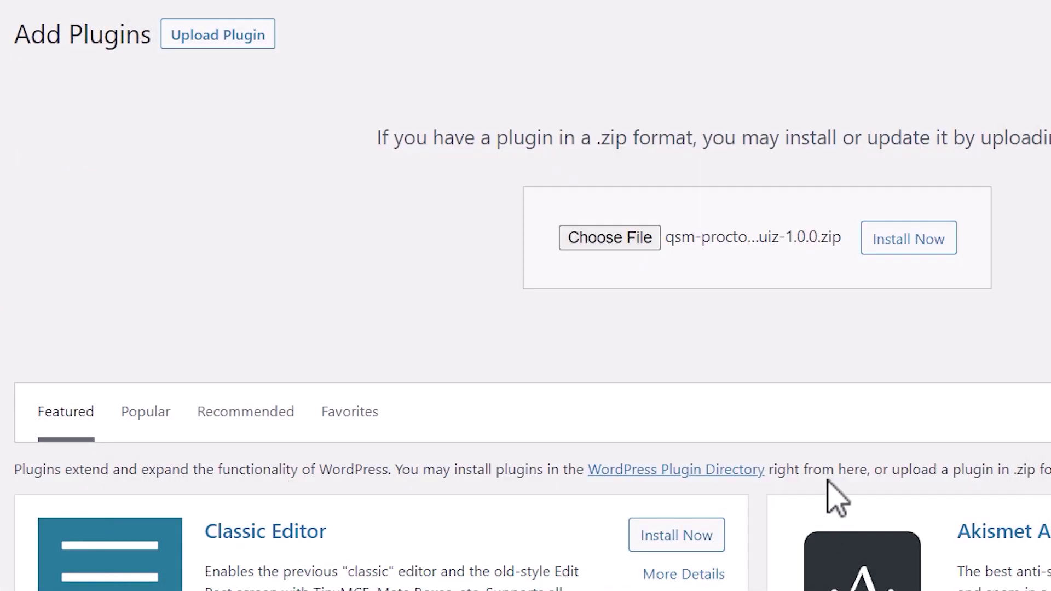
click(917, 241)
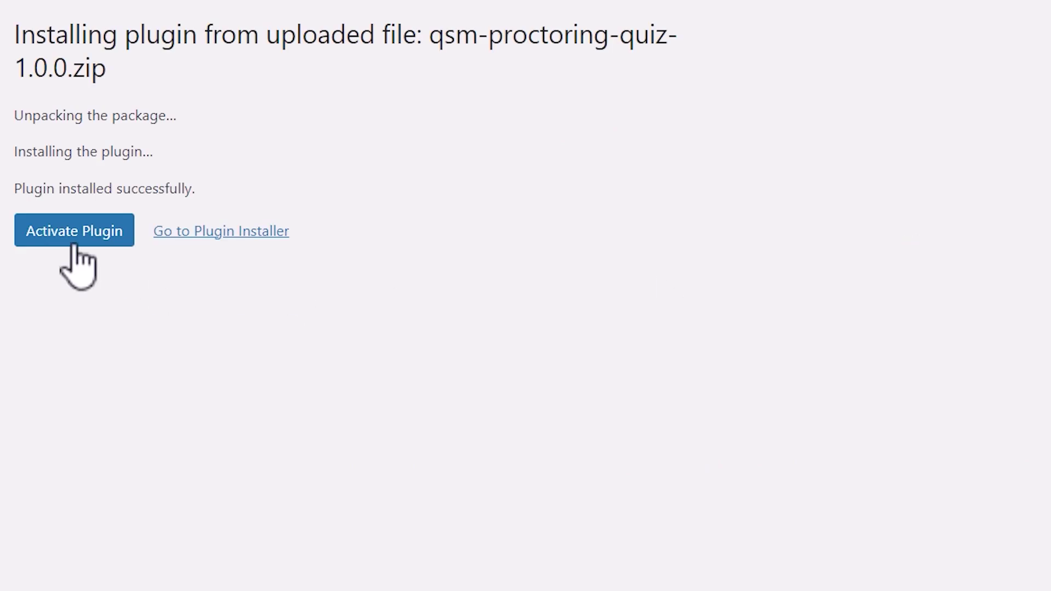
click(72, 240)
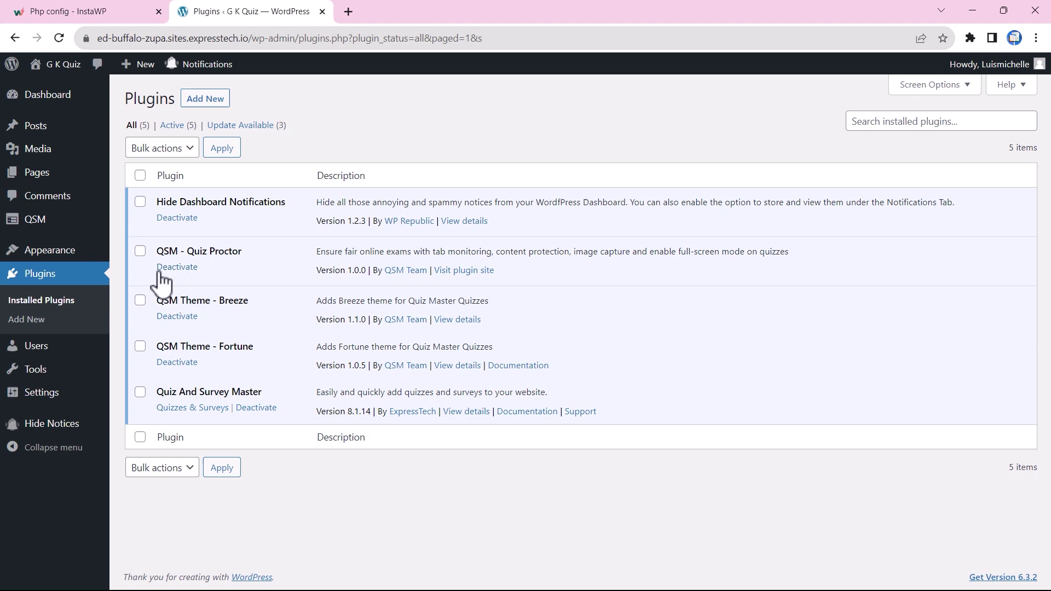
Step: Paste the license key into the installed Proctoring Quiz addon's settings and save it
mouse_move(44, 222)
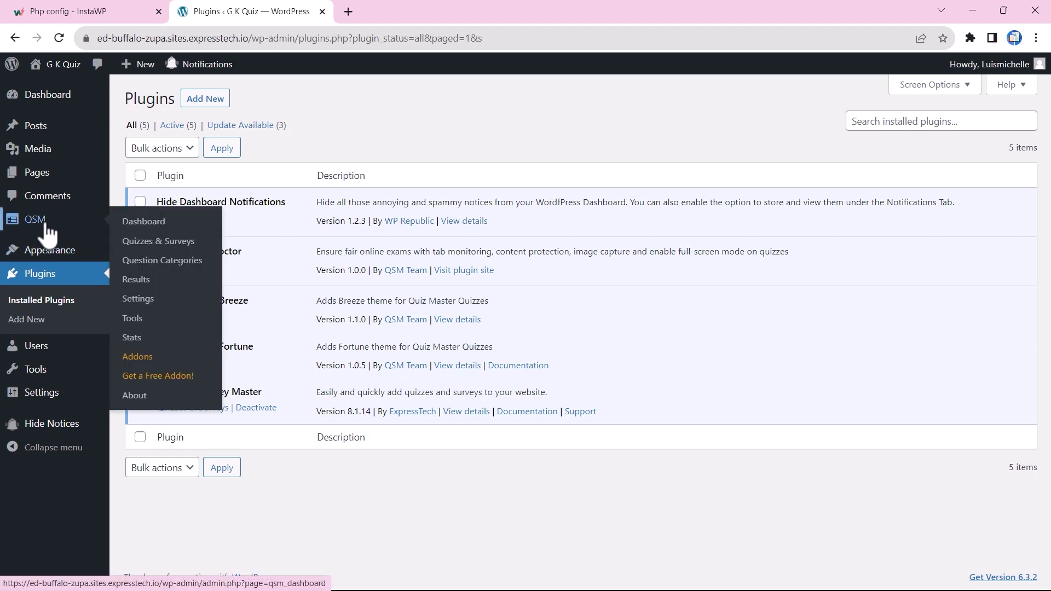
click(147, 359)
click(215, 140)
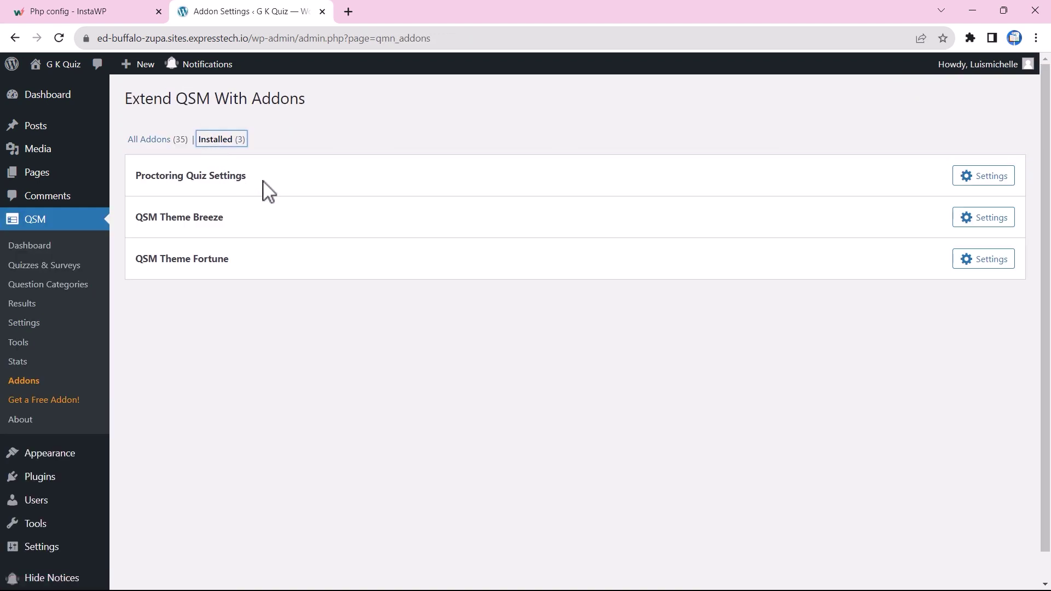
click(995, 179)
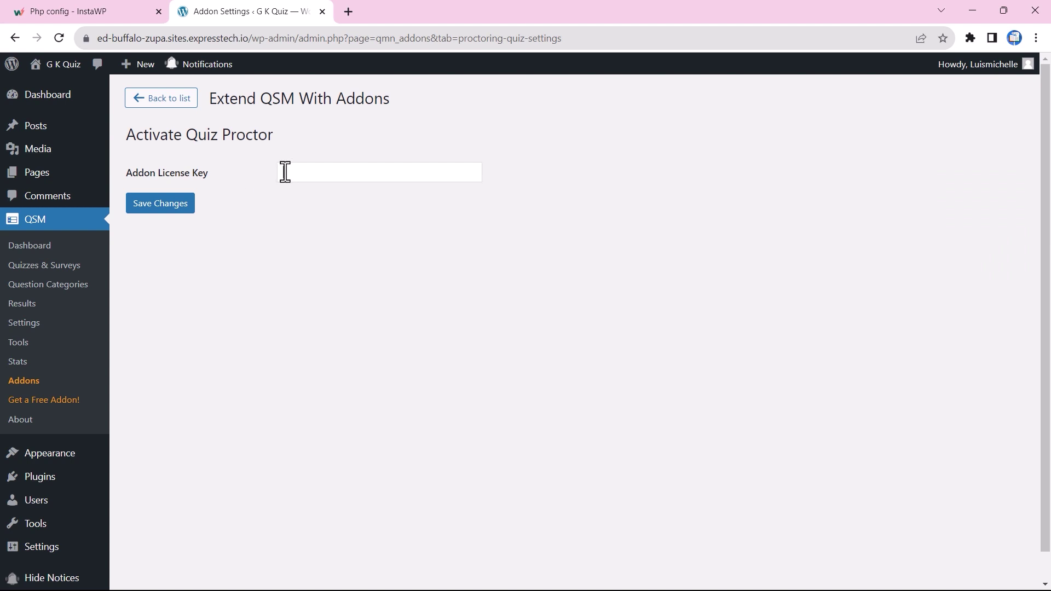
click(285, 172)
key(ctrl+v)
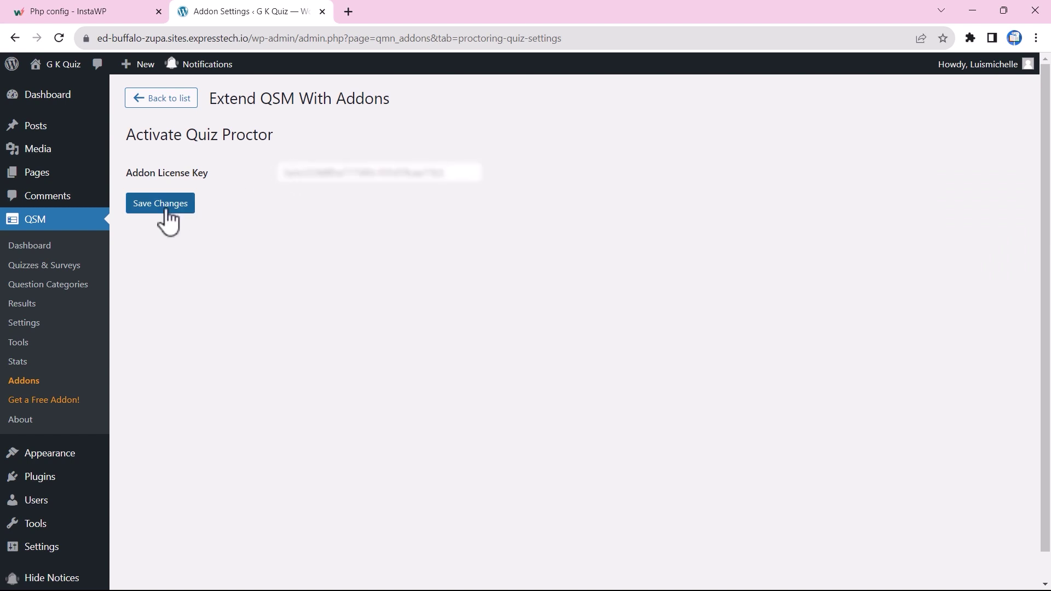
click(167, 211)
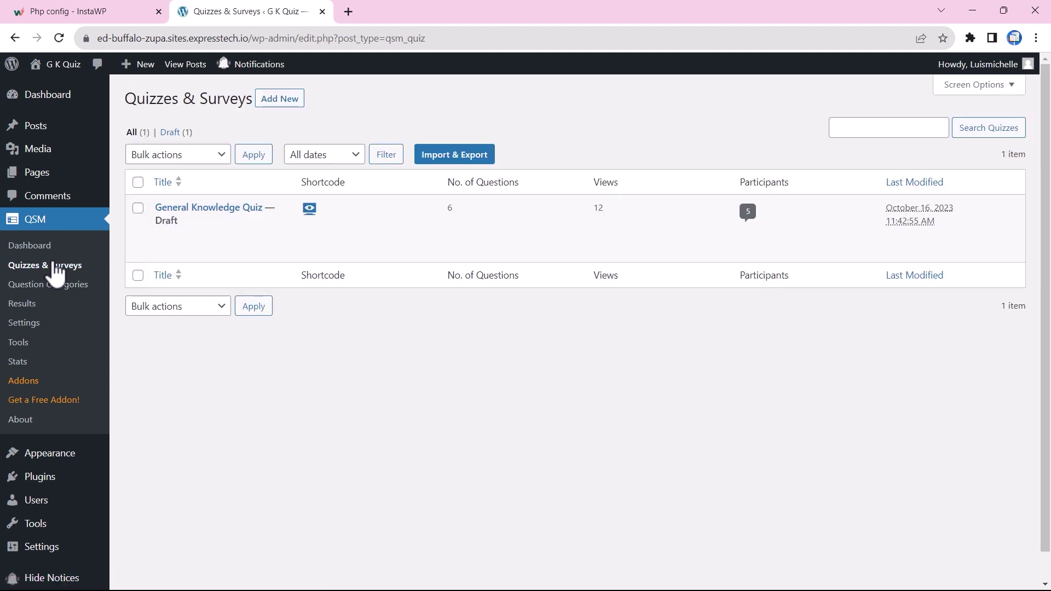
Step: Edit the General Knowledge Quiz and go to its Add-ons > Quiz Proctor settings
mouse_move(181, 218)
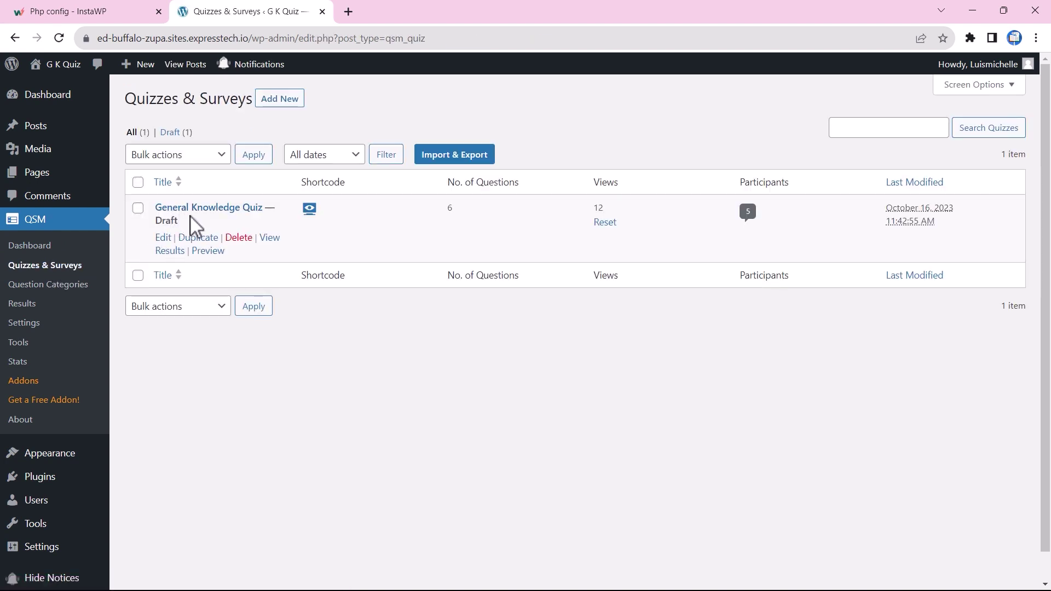
click(163, 237)
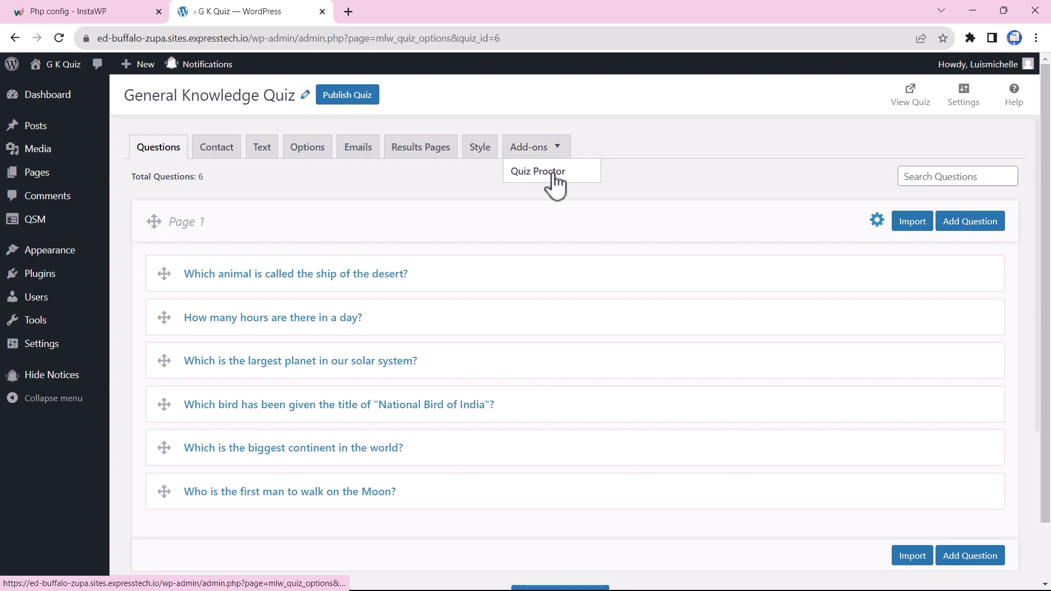
click(554, 173)
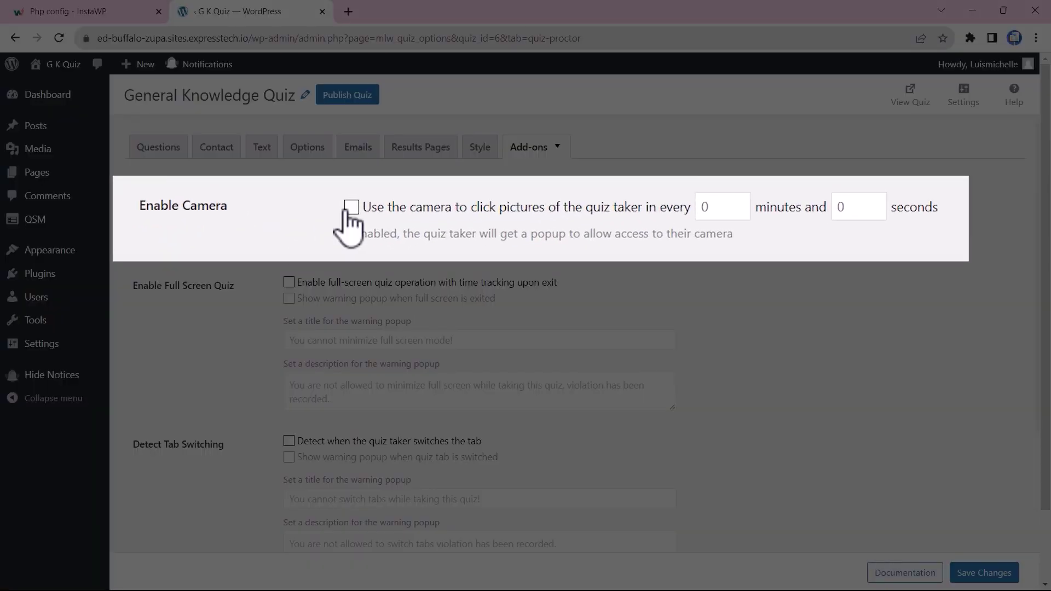
Step: Enable the camera and set the picture interval to 0 minutes 5 seconds
click(288, 228)
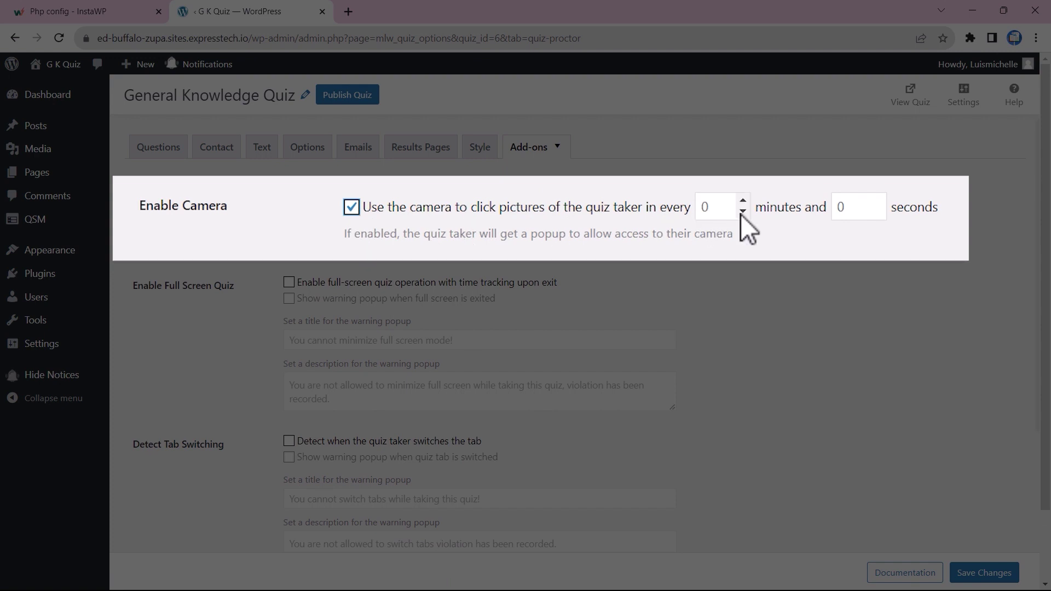
click(886, 201)
click(886, 201)
click(886, 201)
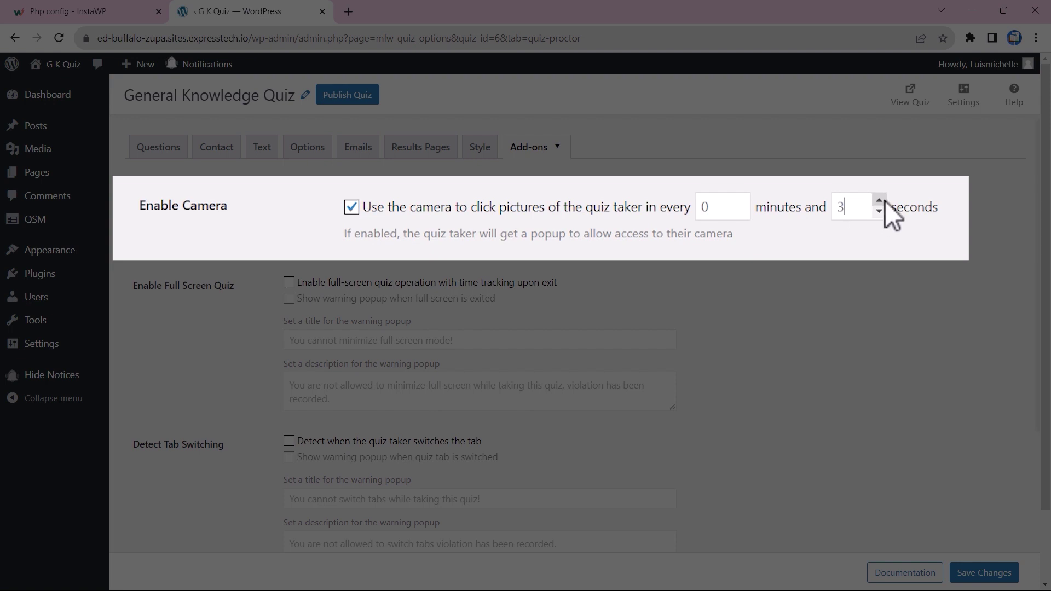
click(879, 200)
click(877, 200)
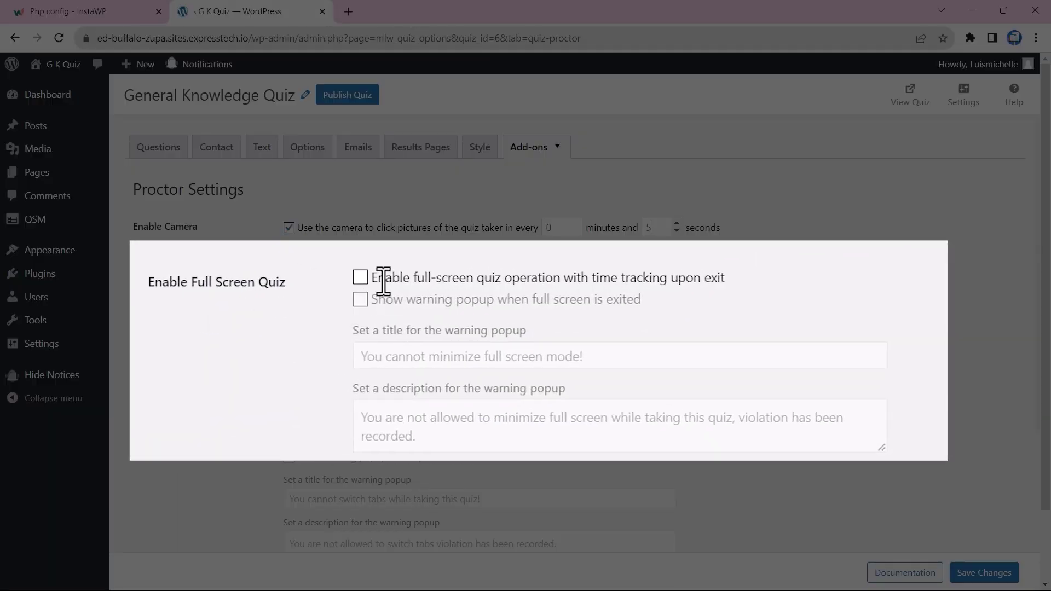
Step: Enable full-screen quiz operation with exit time tracking and the exit warning popup
click(362, 278)
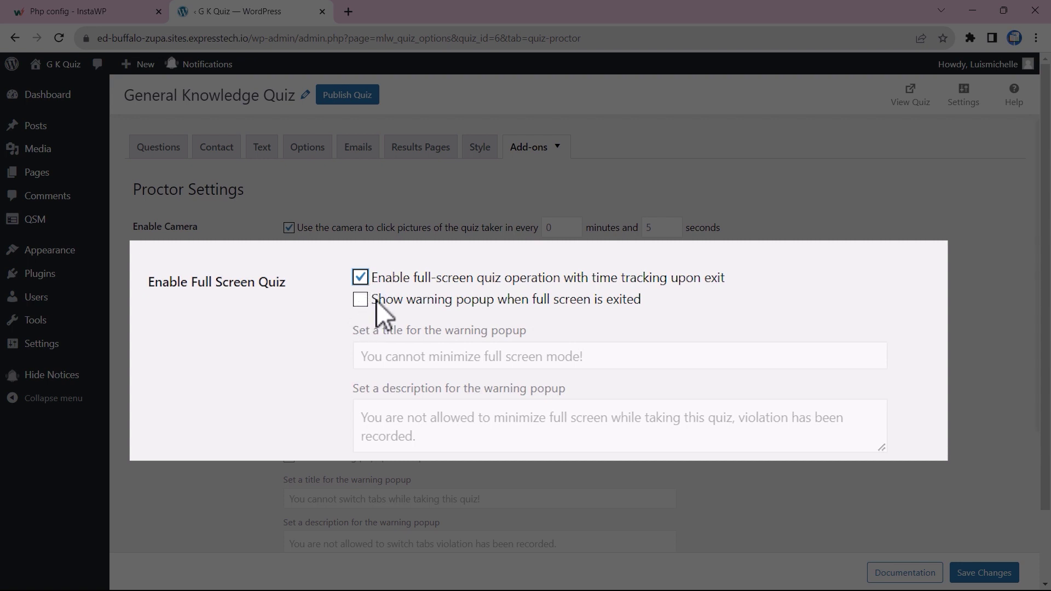
click(360, 300)
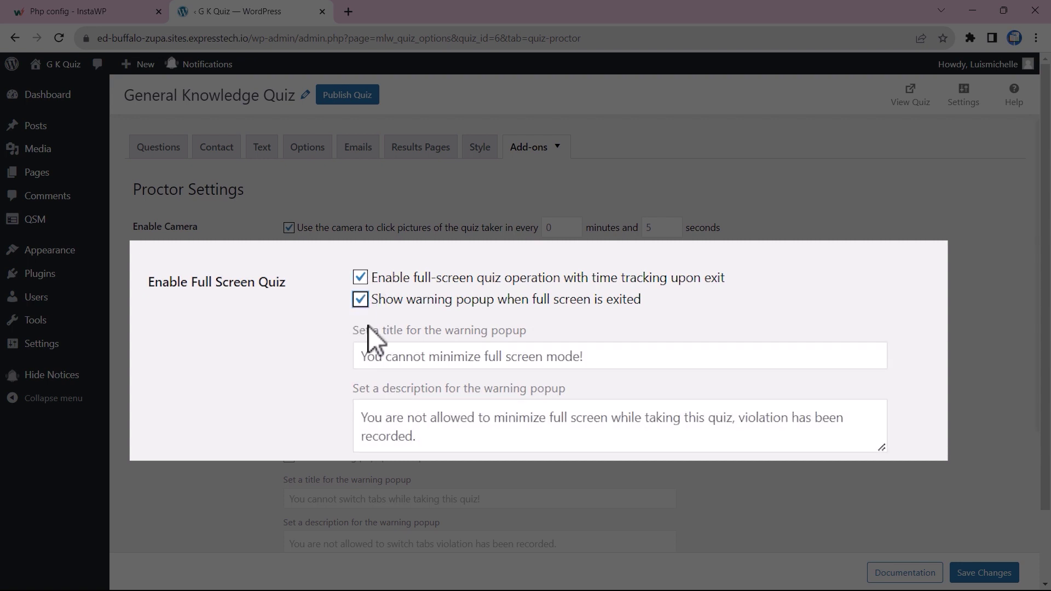
scroll(338, 305, down, 1)
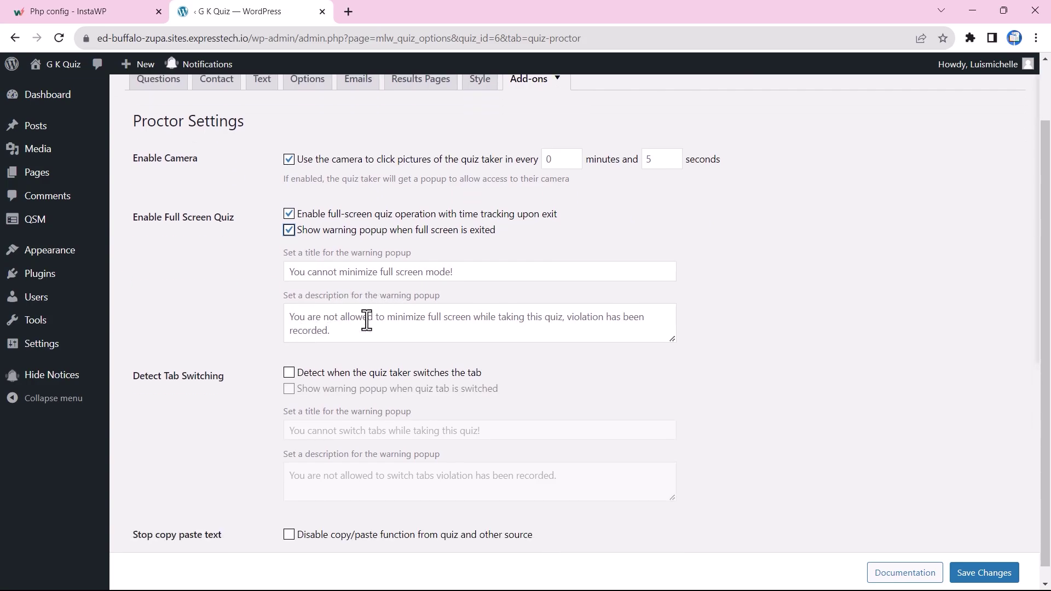
Step: Turn on tab-switch detection with its warning popup and disable copy/paste
scroll(363, 356, down, 1)
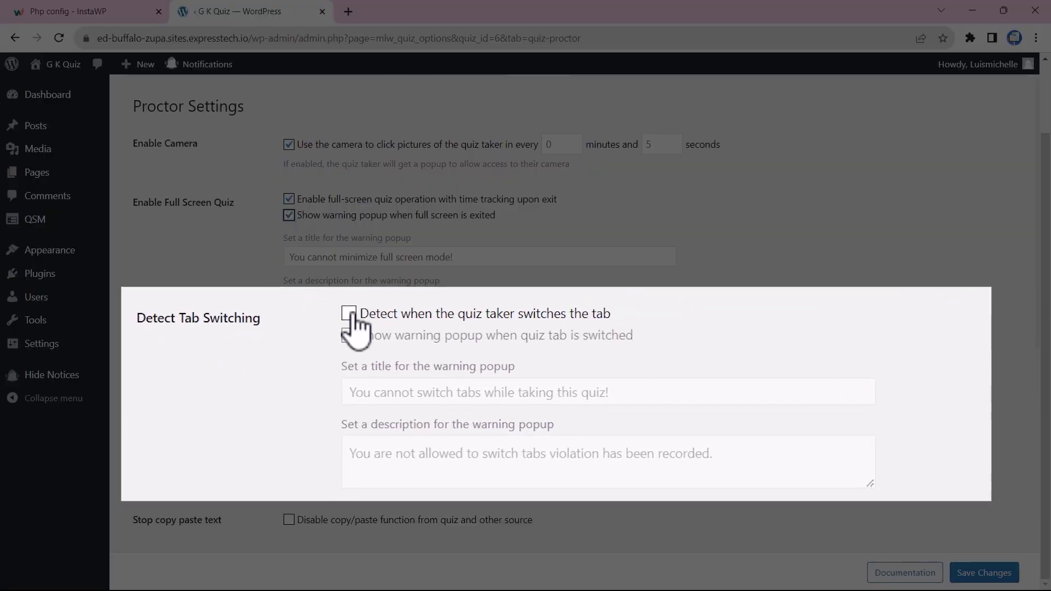
click(349, 314)
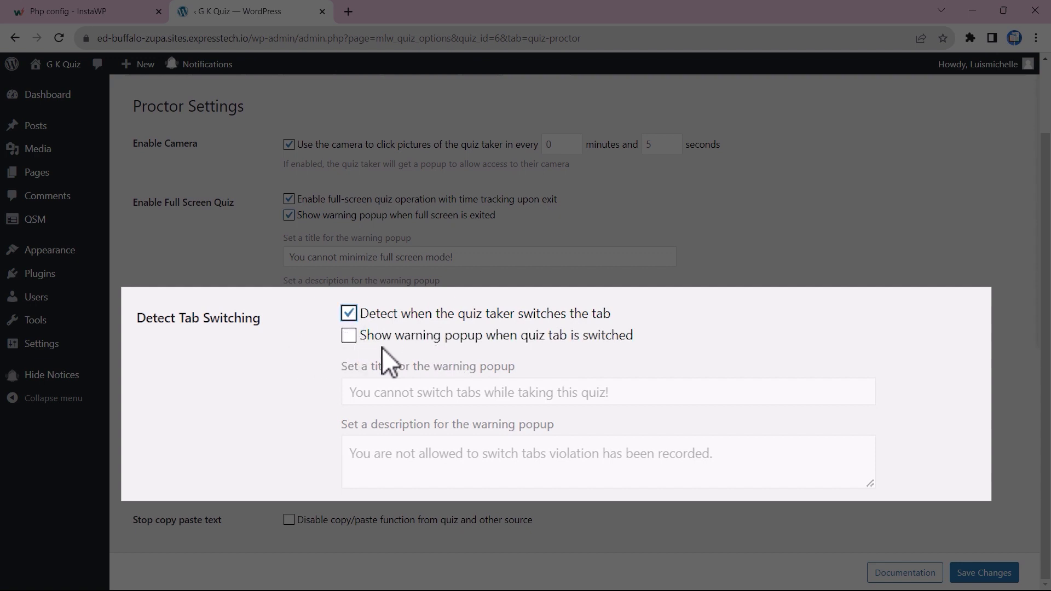
click(350, 339)
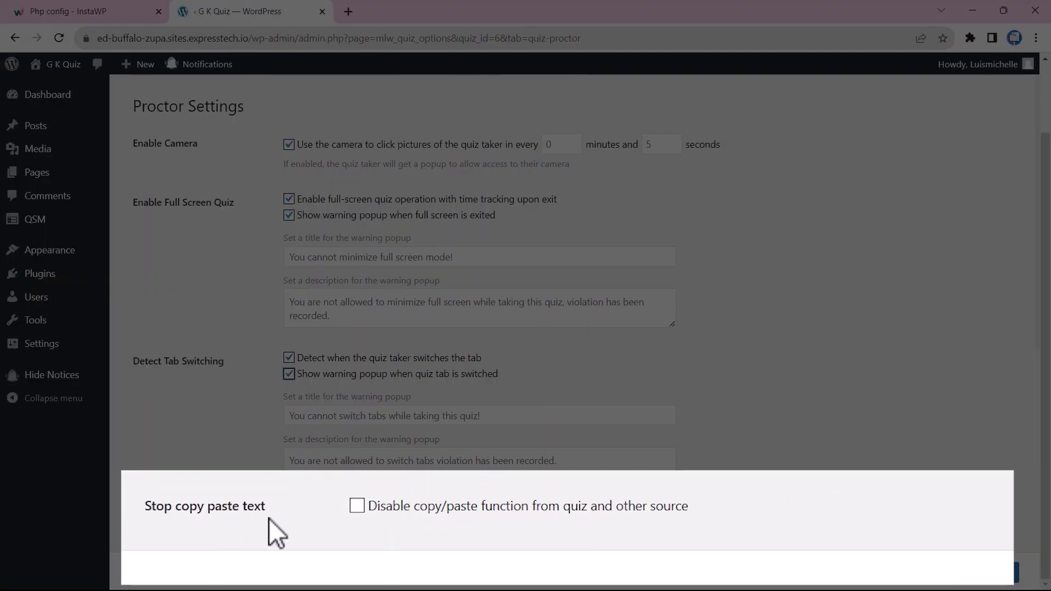
click(357, 505)
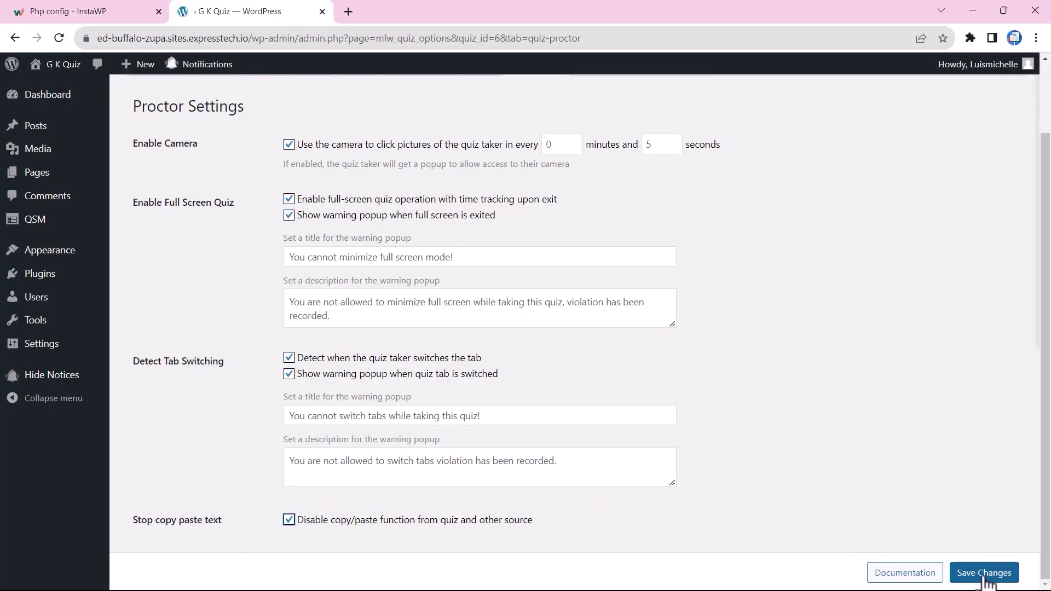
Step: Save the proctor settings and publish the General Knowledge Quiz
click(984, 574)
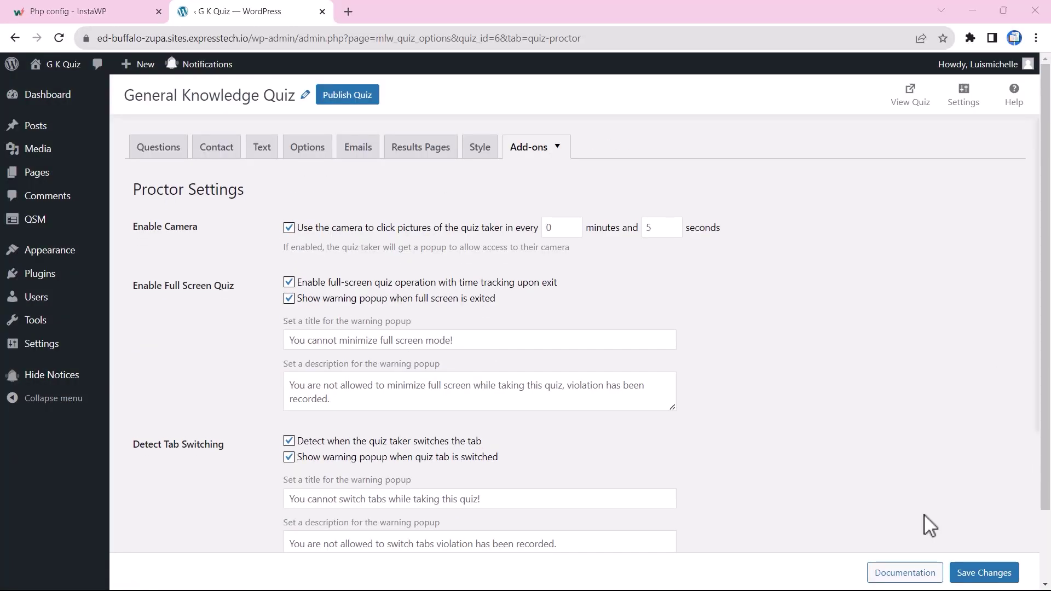
click(346, 99)
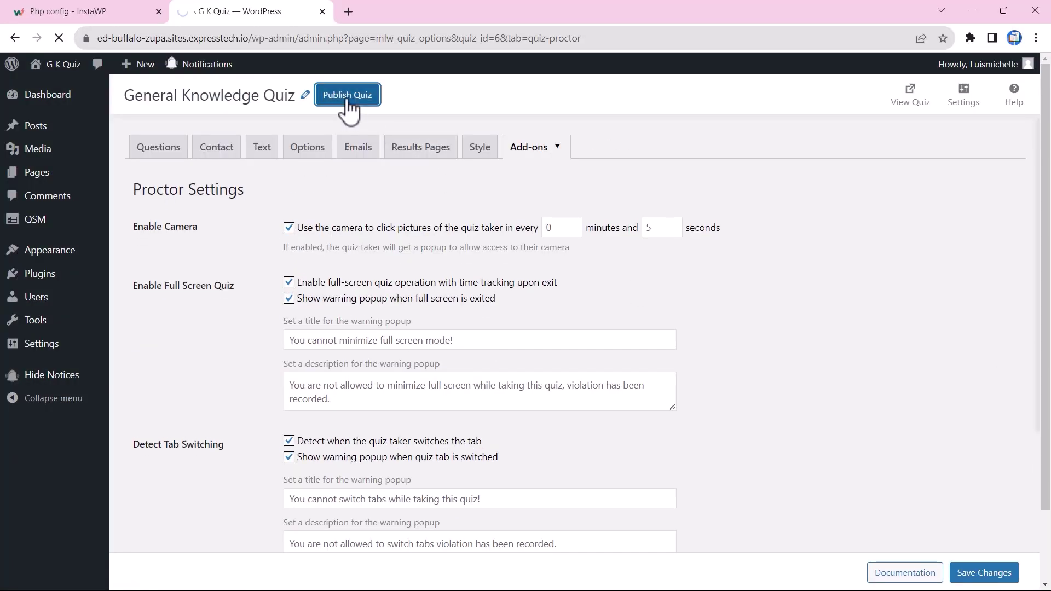
click(154, 154)
Step: View the live quiz, allow camera access, enter the taker's name and e-mail, and start
click(911, 101)
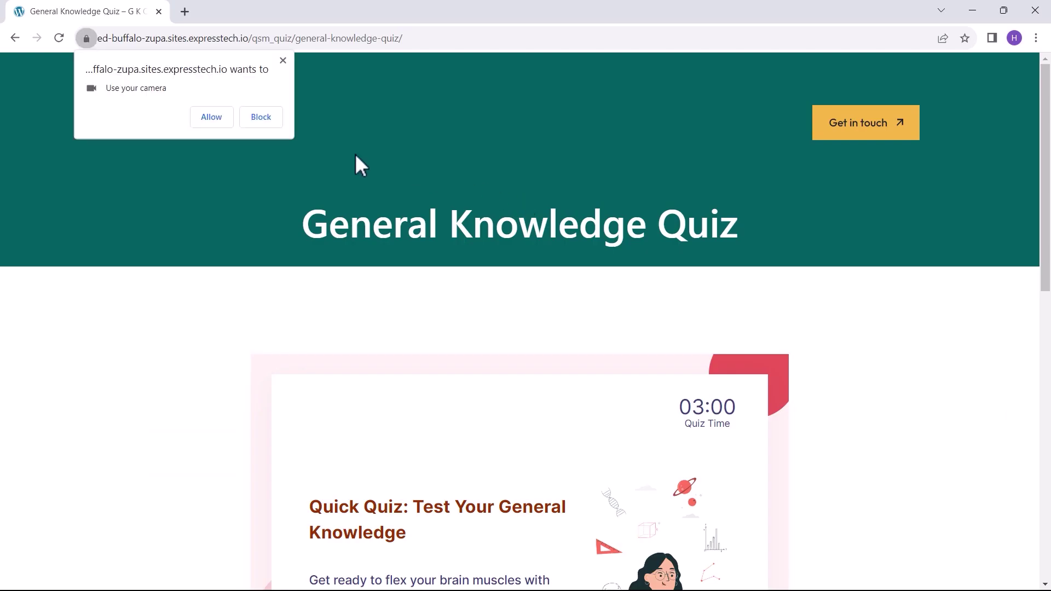
click(210, 117)
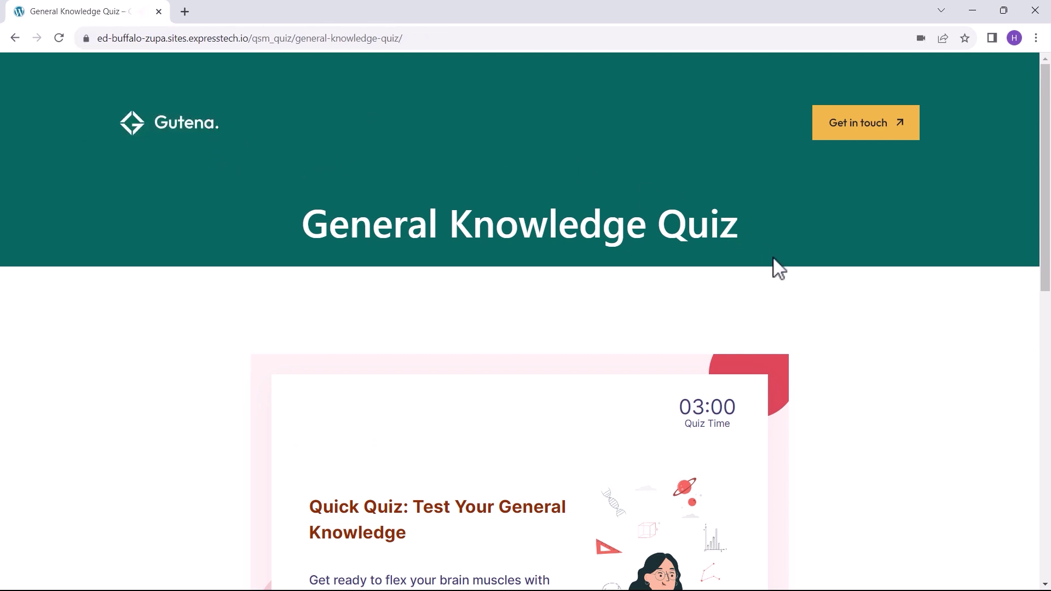
scroll(805, 275, down, 5)
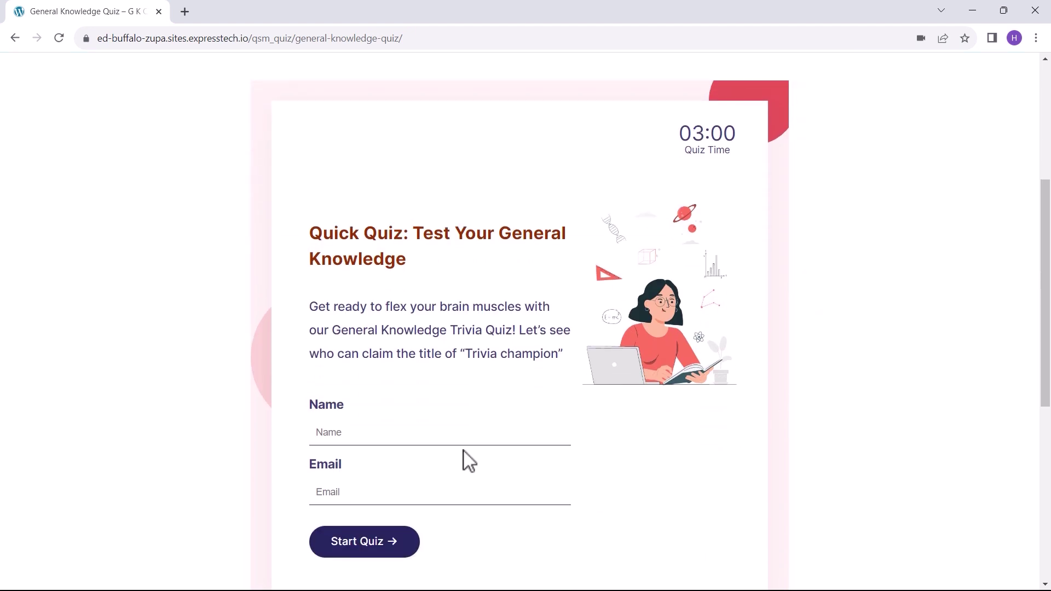
click(392, 432)
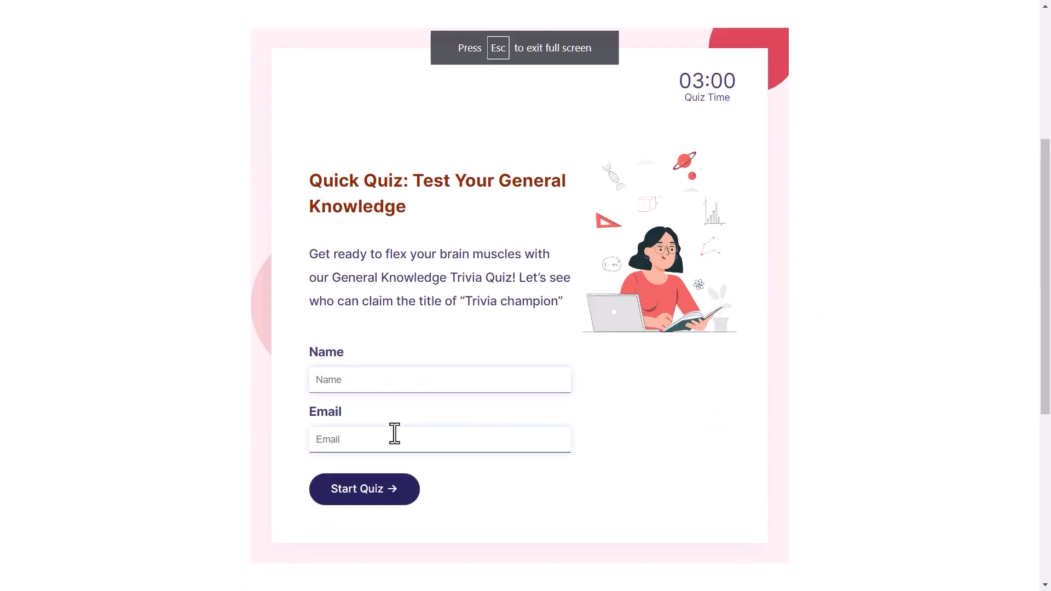
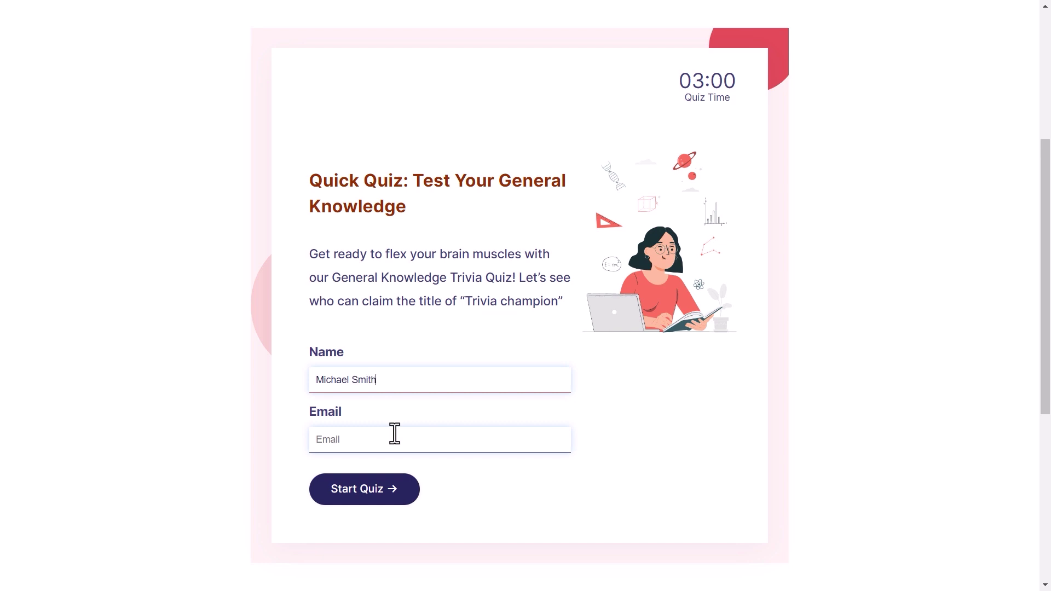
click(372, 437)
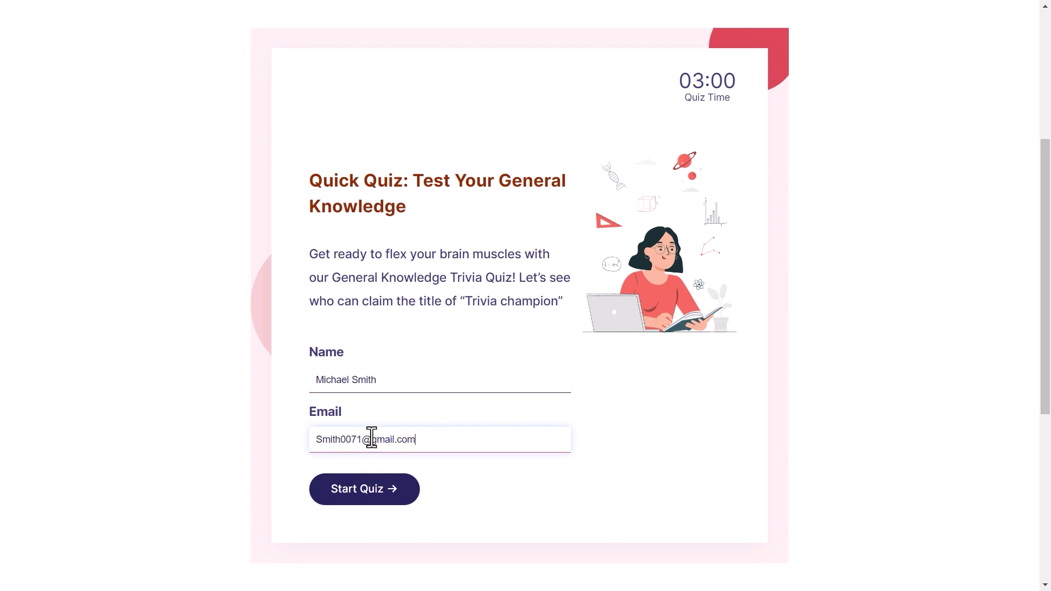
click(368, 499)
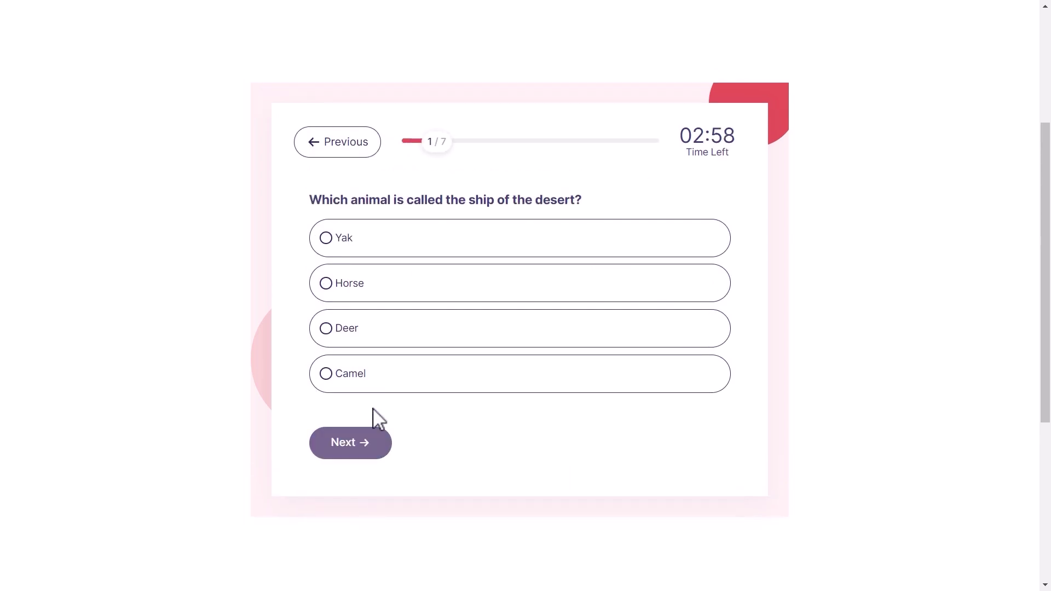
Step: Answer Deer for the first question, then exit full screen once and resume the quiz
click(390, 341)
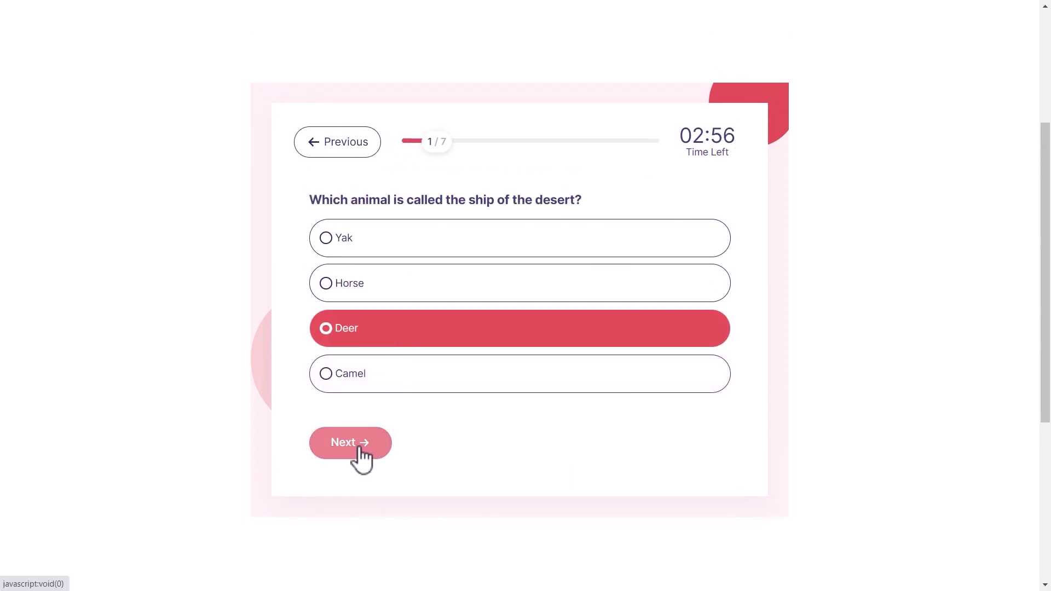
click(360, 450)
key(Escape)
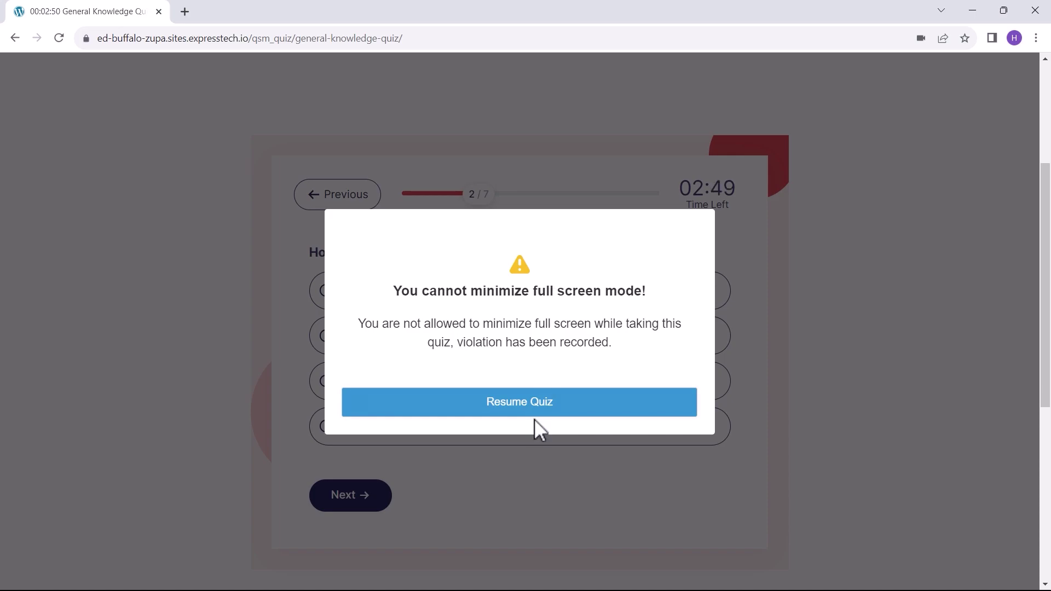
click(536, 407)
Step: Answer the remaining questions ending with Neil Armstrong, submit, and review the score of 20
click(348, 447)
click(356, 283)
click(350, 444)
click(356, 238)
click(353, 444)
click(378, 374)
click(383, 435)
click(362, 328)
click(361, 466)
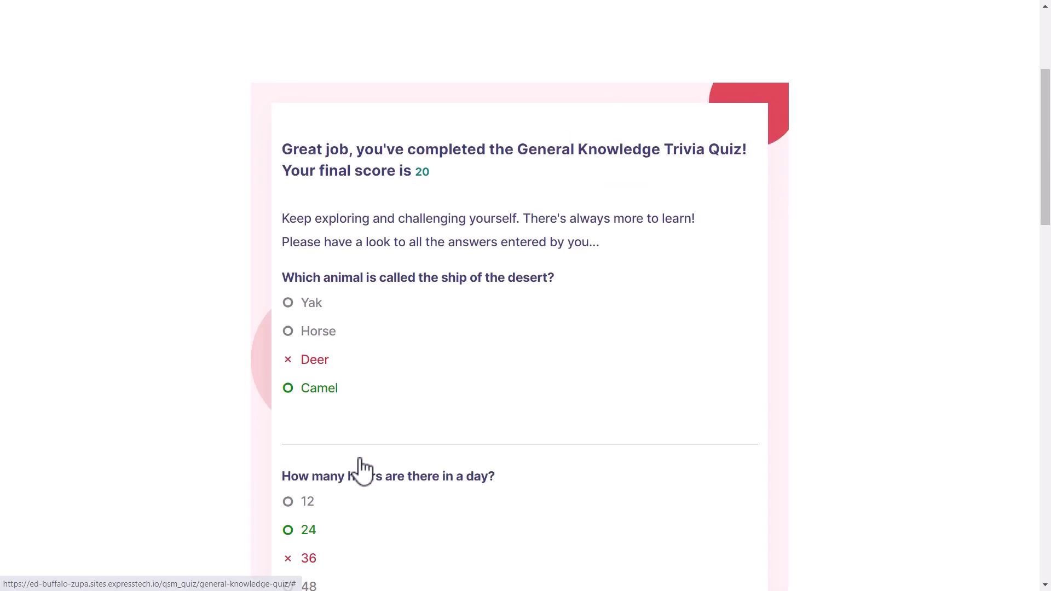
scroll(564, 329, down, 10)
scroll(576, 375, down, 10)
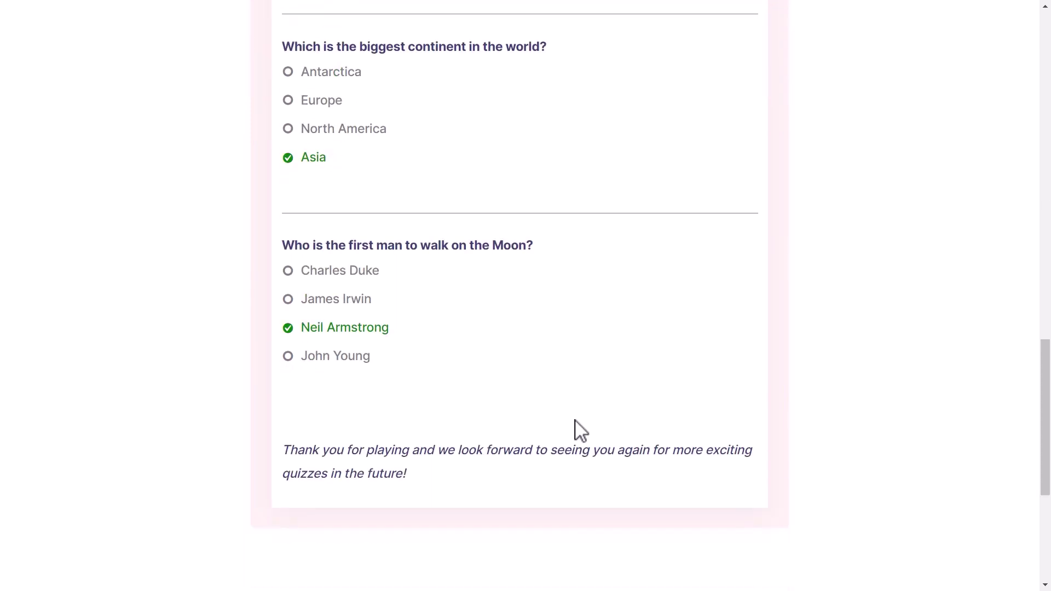
Step: Leave the live quiz and open QSM Results' Proctor Reports, listing 3 attempts
key(F11)
click(156, 12)
mouse_move(45, 228)
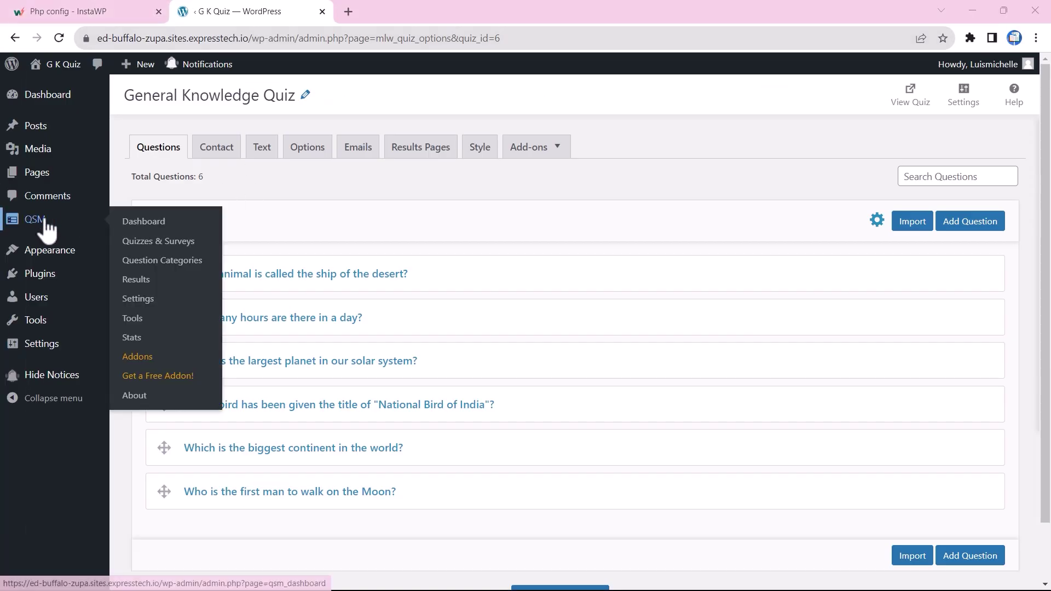
click(141, 283)
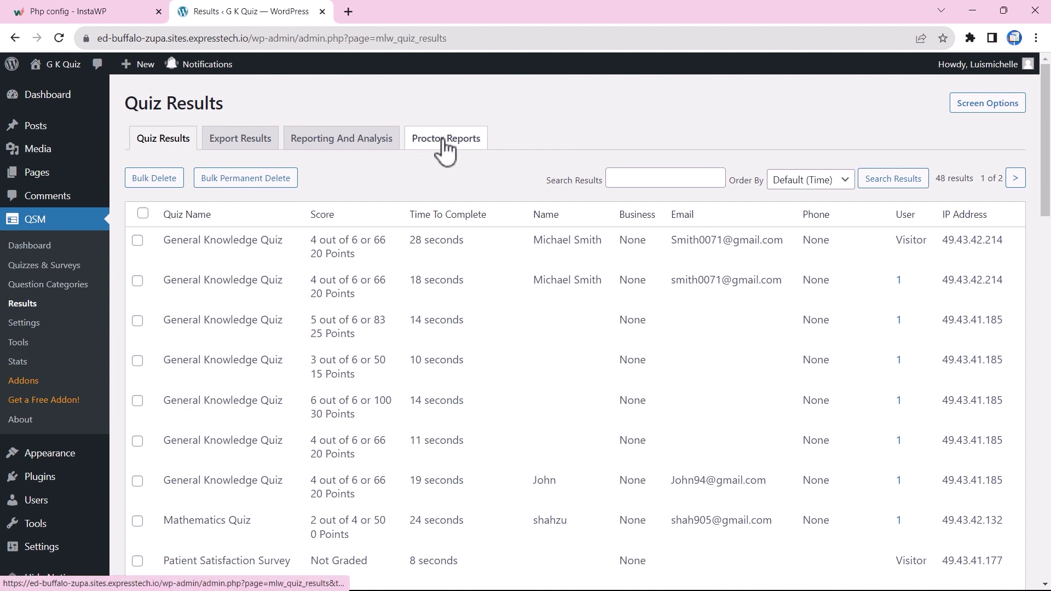
click(446, 141)
mouse_move(259, 263)
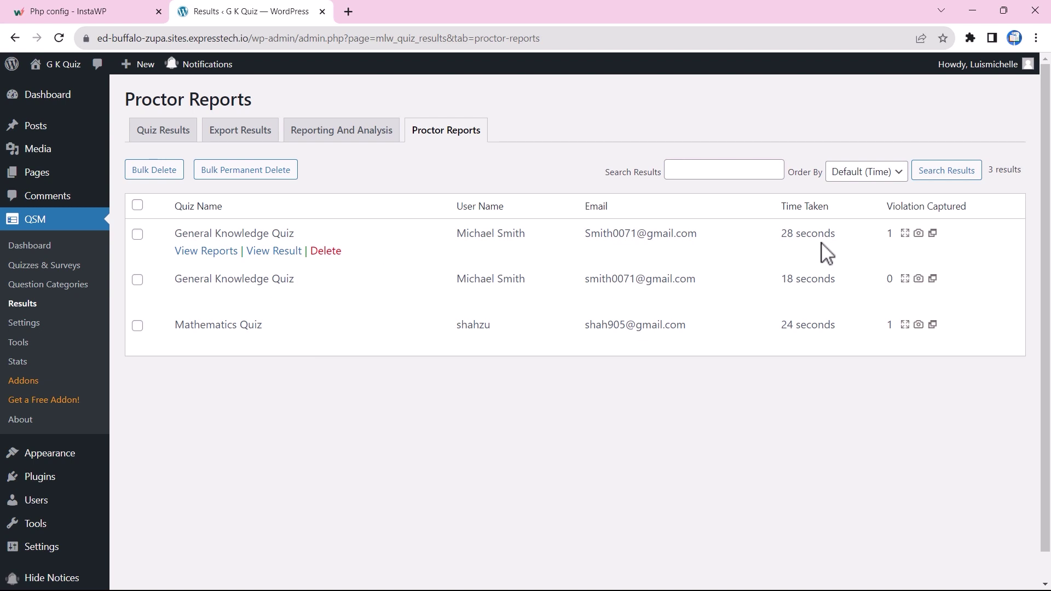
Step: Open the newest General Knowledge Quiz report and highlight its 6-second full-screen exit in the tracking log
click(204, 255)
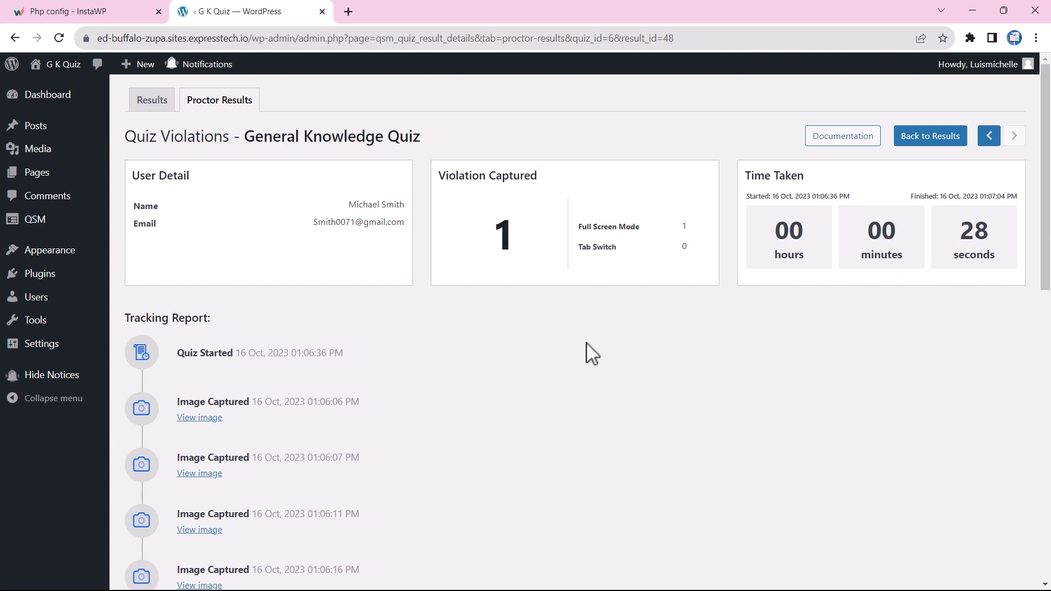
scroll(286, 390, down, 4)
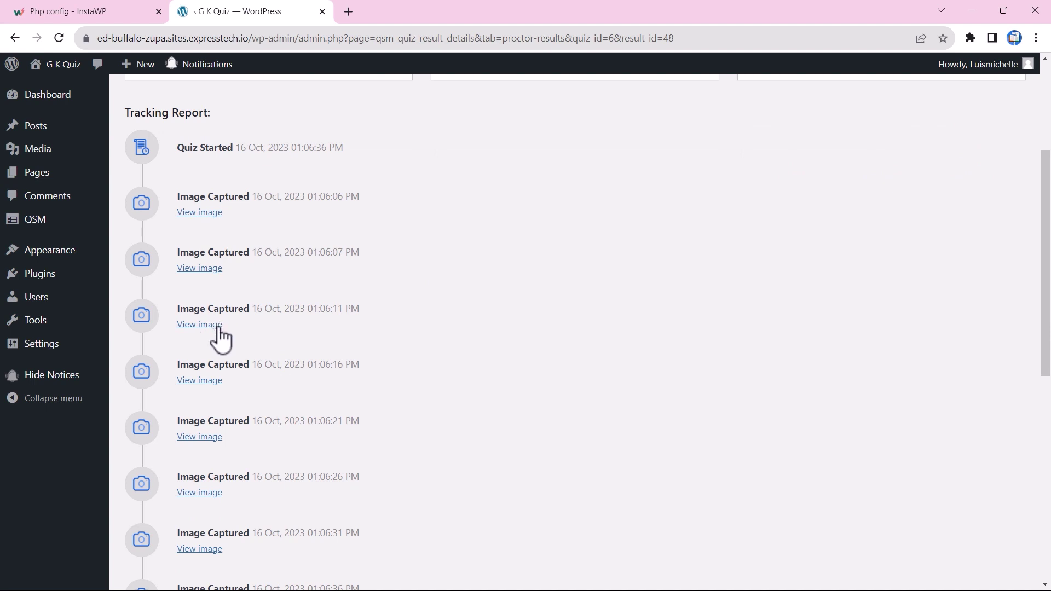
scroll(325, 363, down, 1)
scroll(325, 362, down, 5)
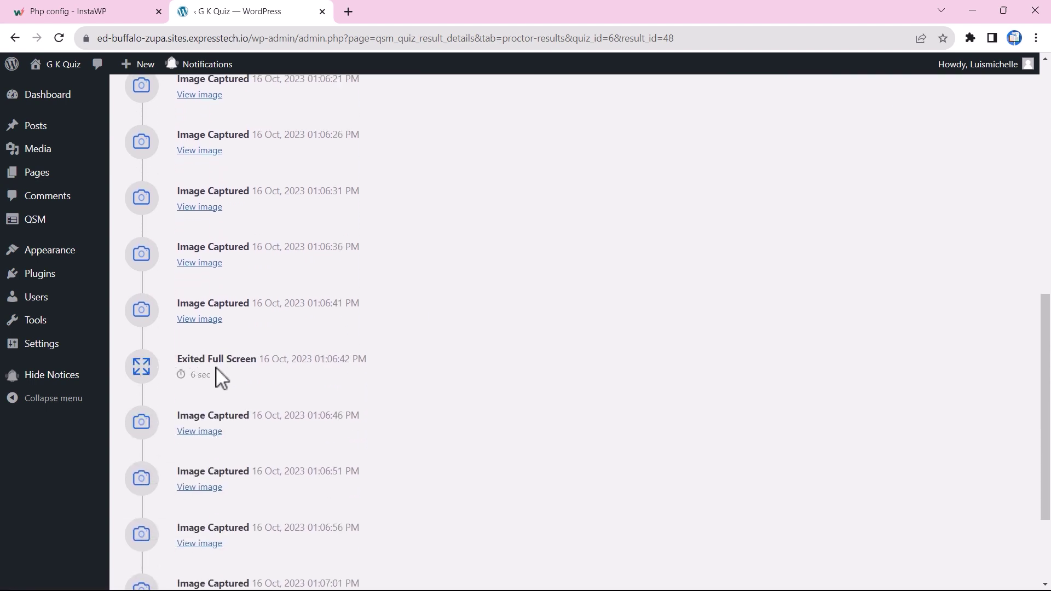
drag(191, 376, 213, 386)
scroll(277, 412, down, 3)
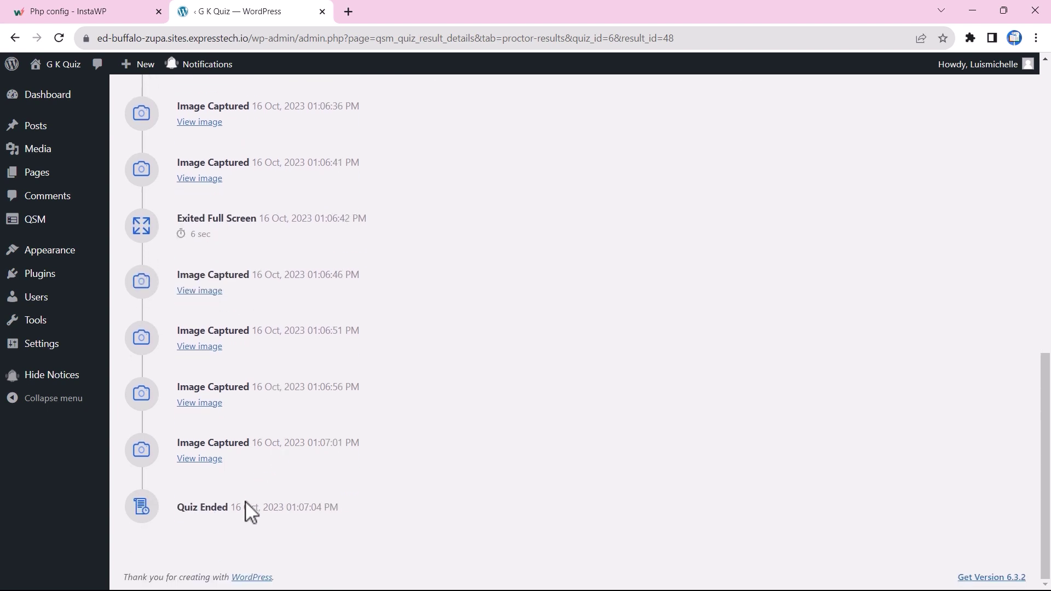
scroll(317, 502, up, 7)
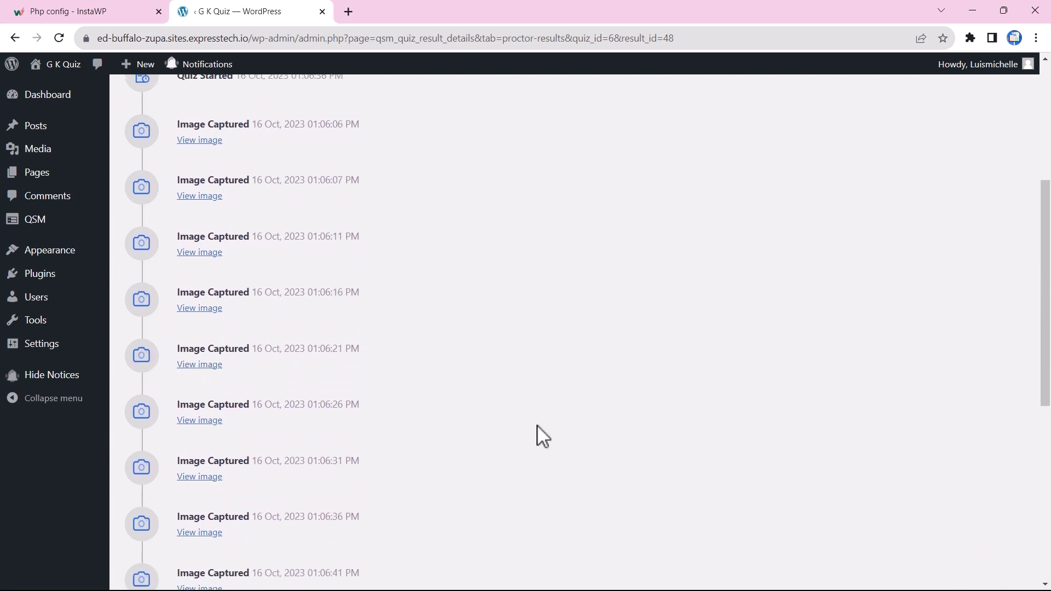
scroll(544, 435, up, 5)
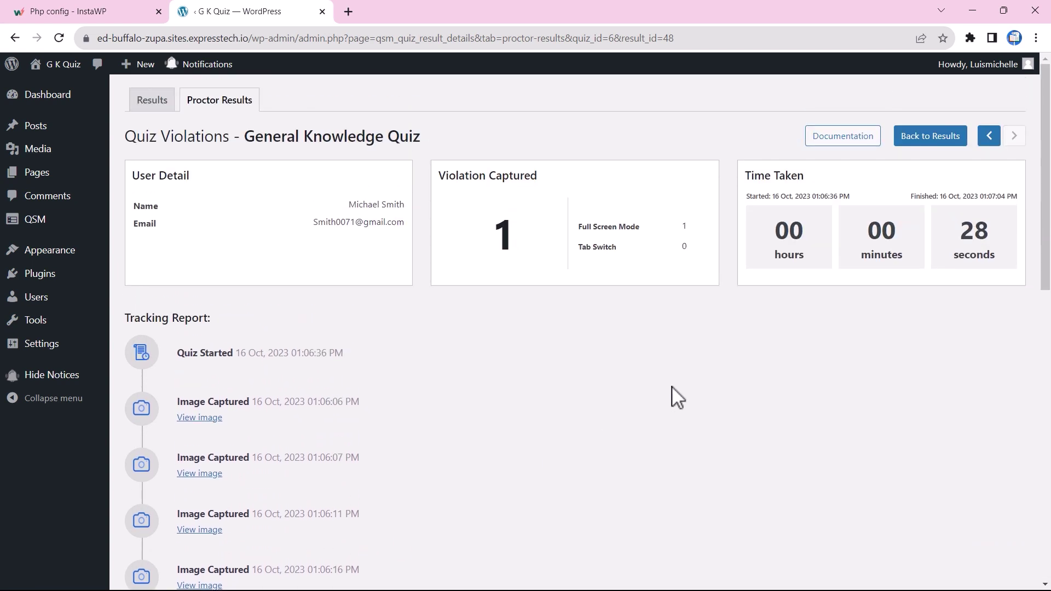